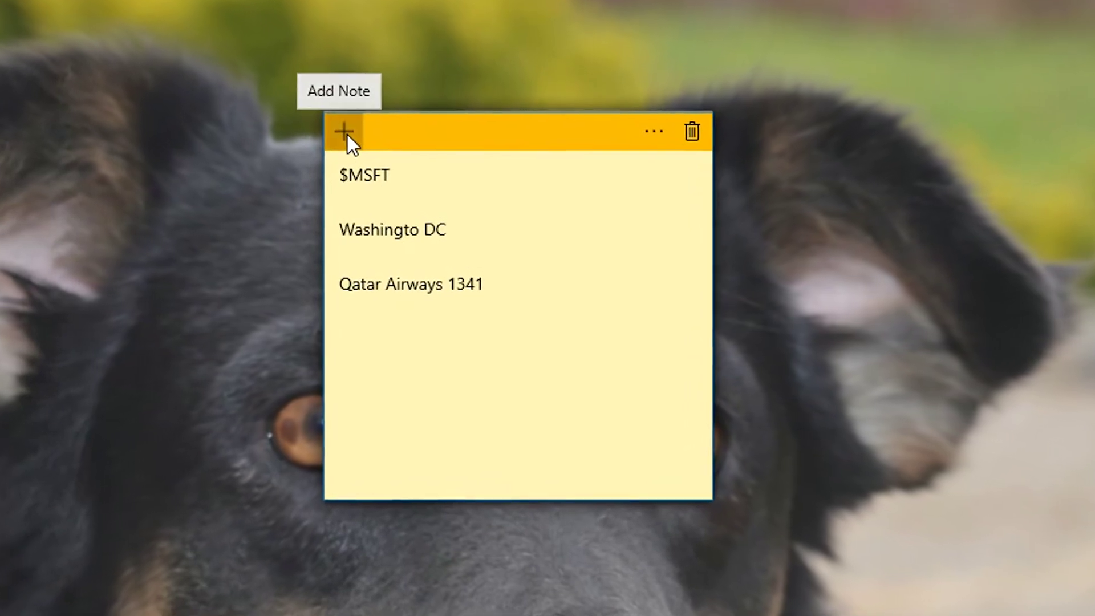
Create two blank notes and delete both, leaving the original notes untouched.
click(359, 144)
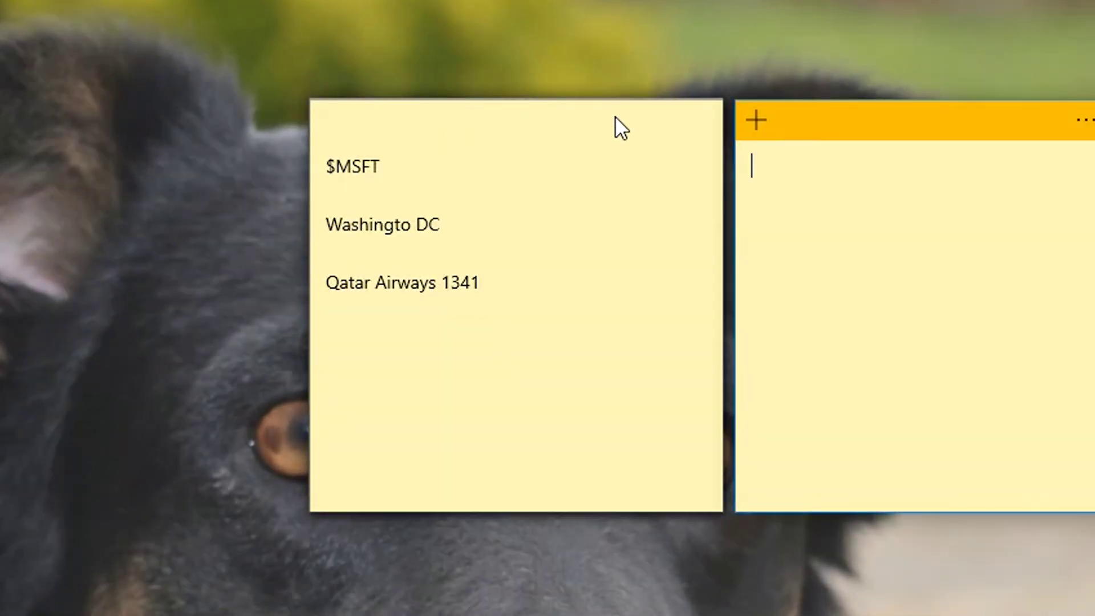
click(635, 118)
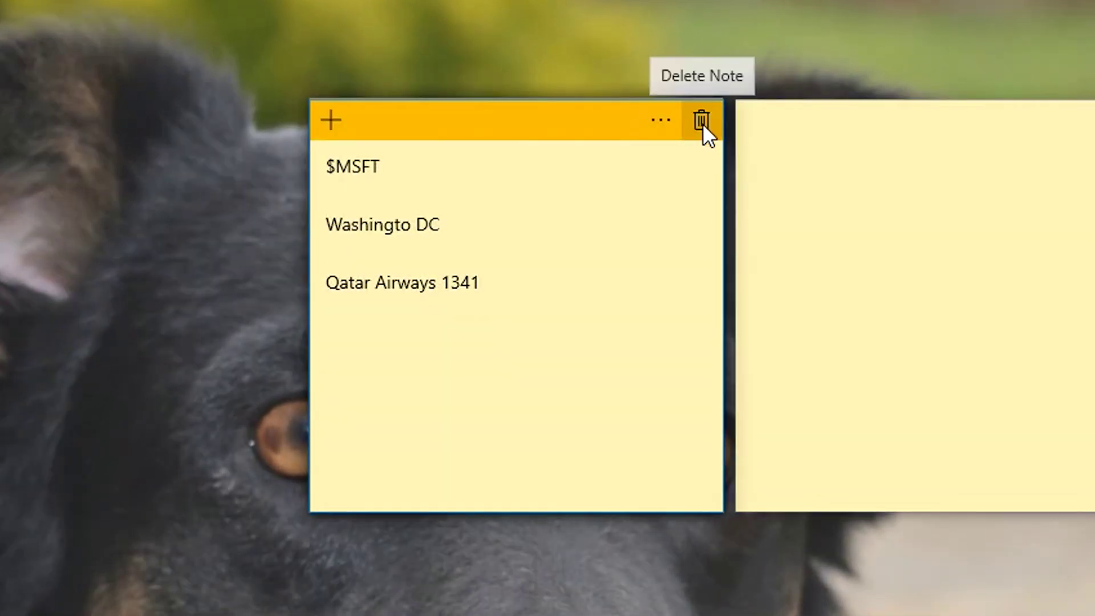
click(1022, 114)
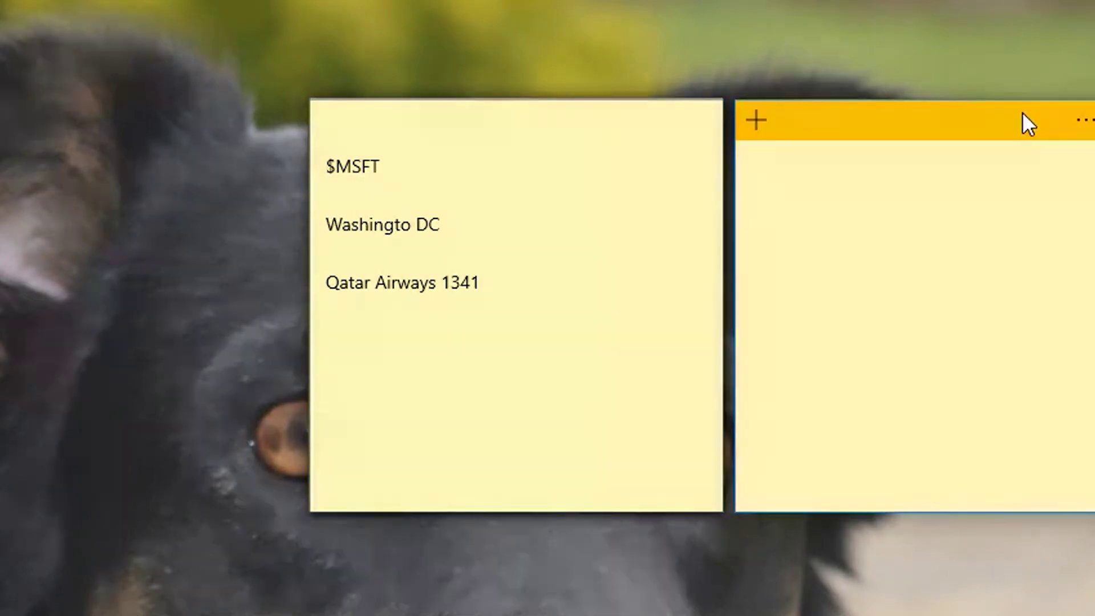
click(1089, 120)
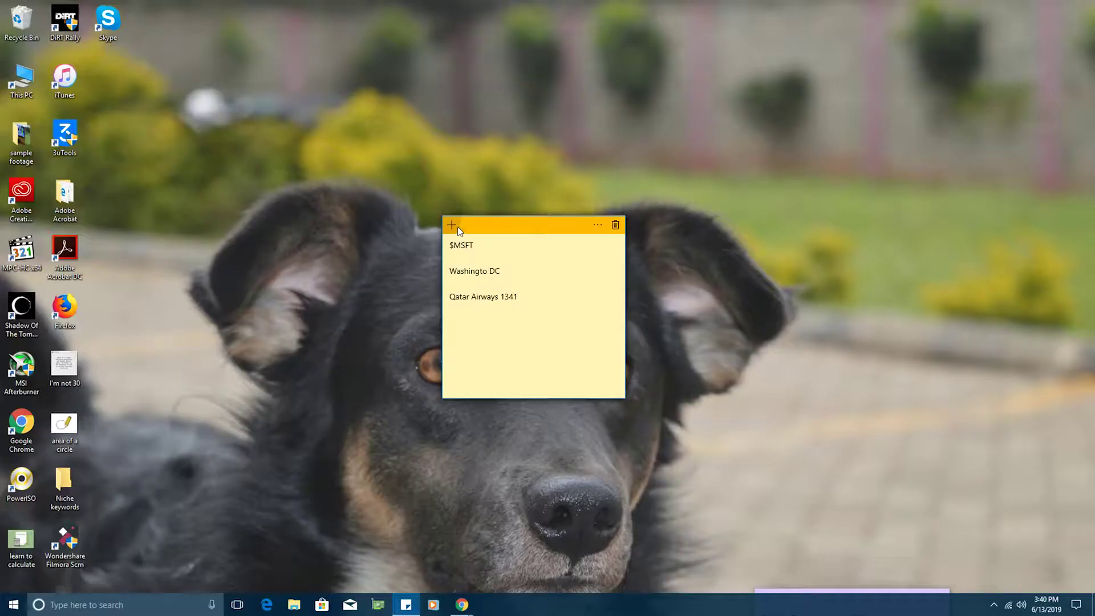
click(453, 226)
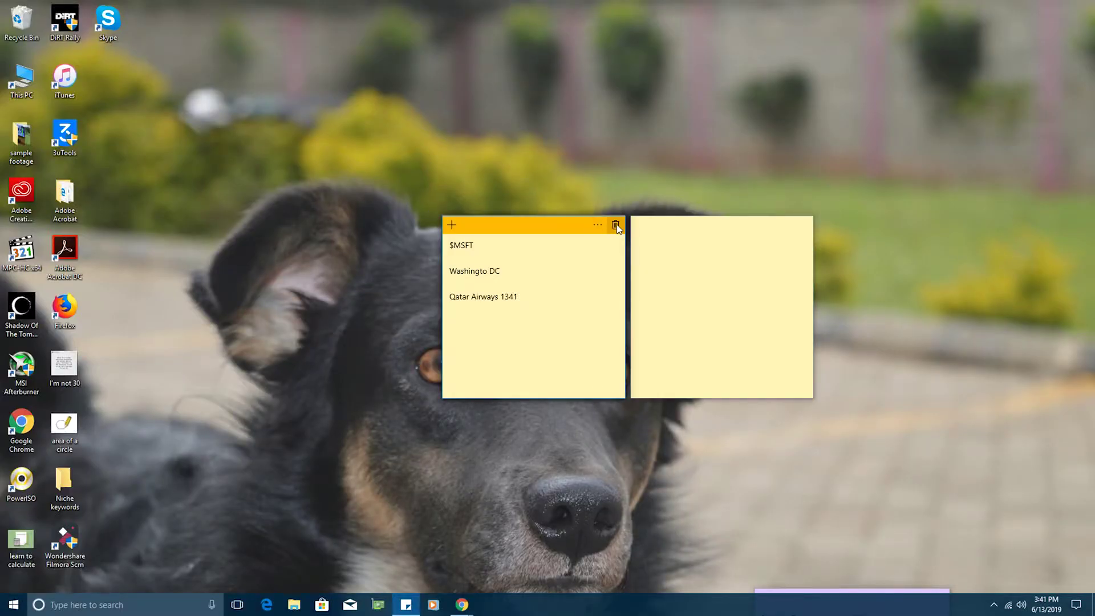
click(695, 228)
click(802, 226)
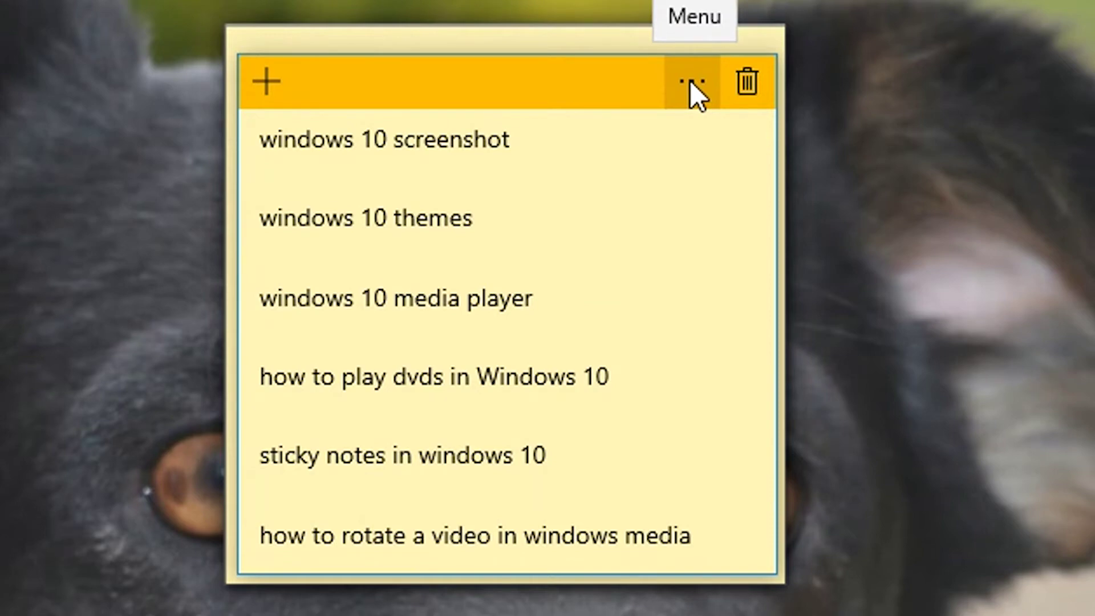
Recolour the Windows 10 list note, trying green and magenta before settling on purple.
click(690, 79)
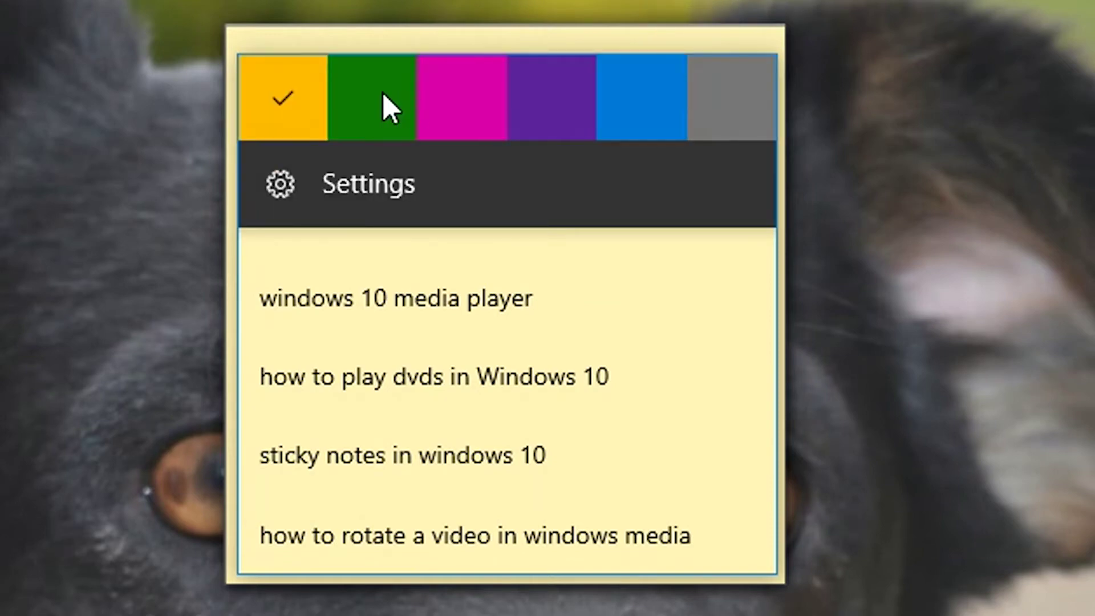
click(383, 93)
click(685, 87)
click(502, 125)
click(682, 80)
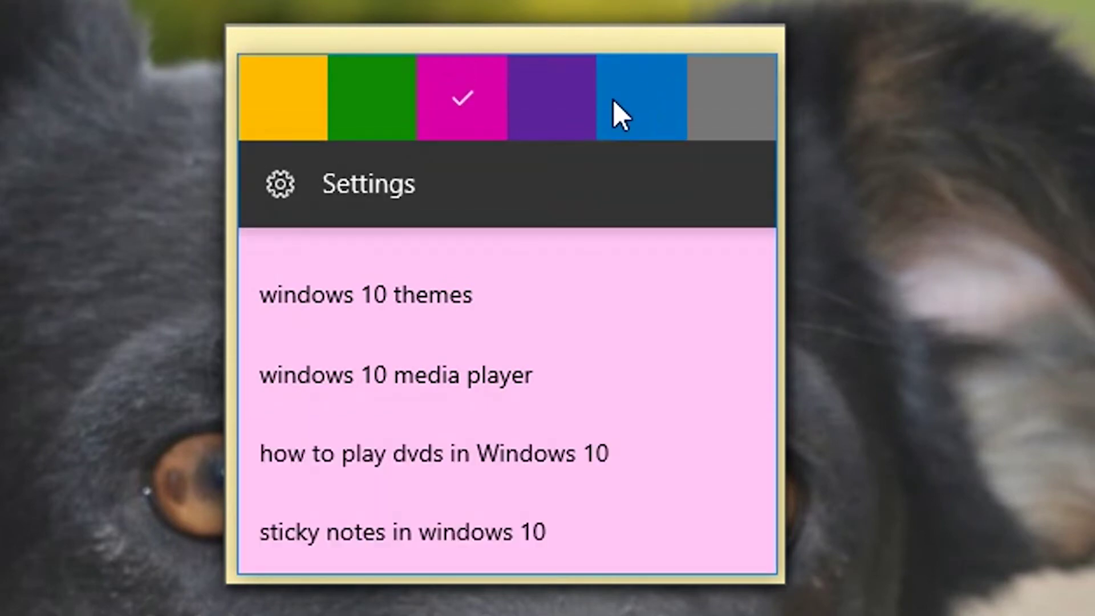
click(550, 105)
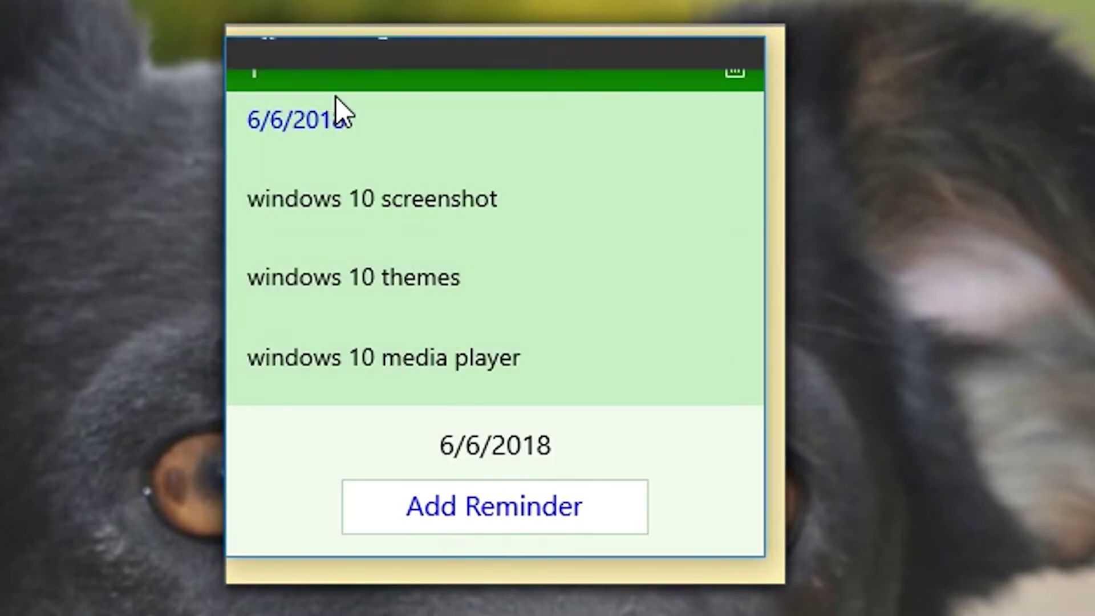
click(684, 63)
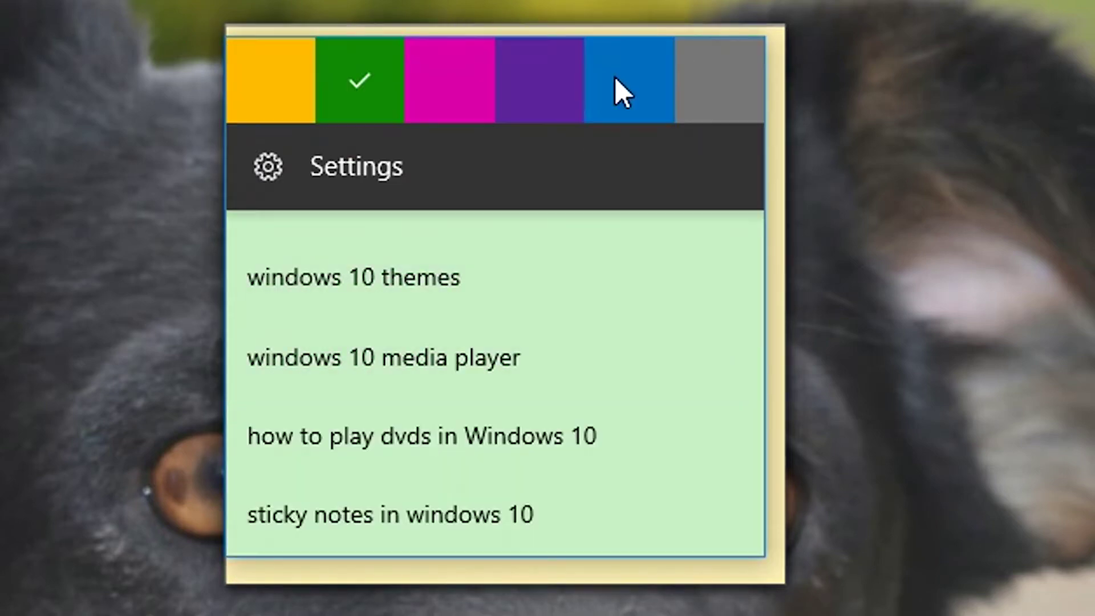
click(513, 95)
click(687, 70)
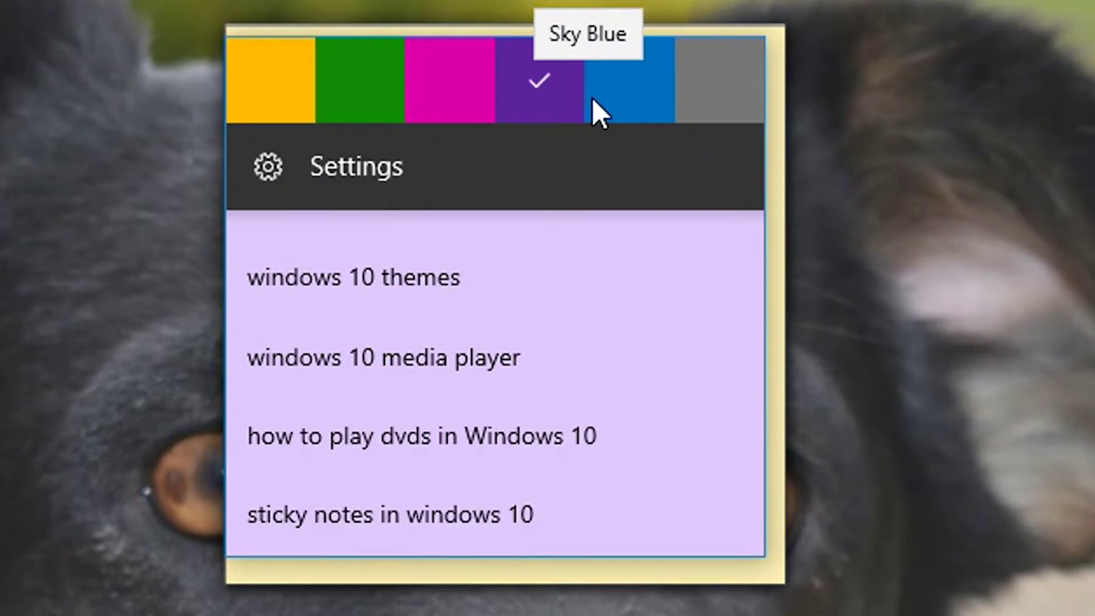
click(562, 95)
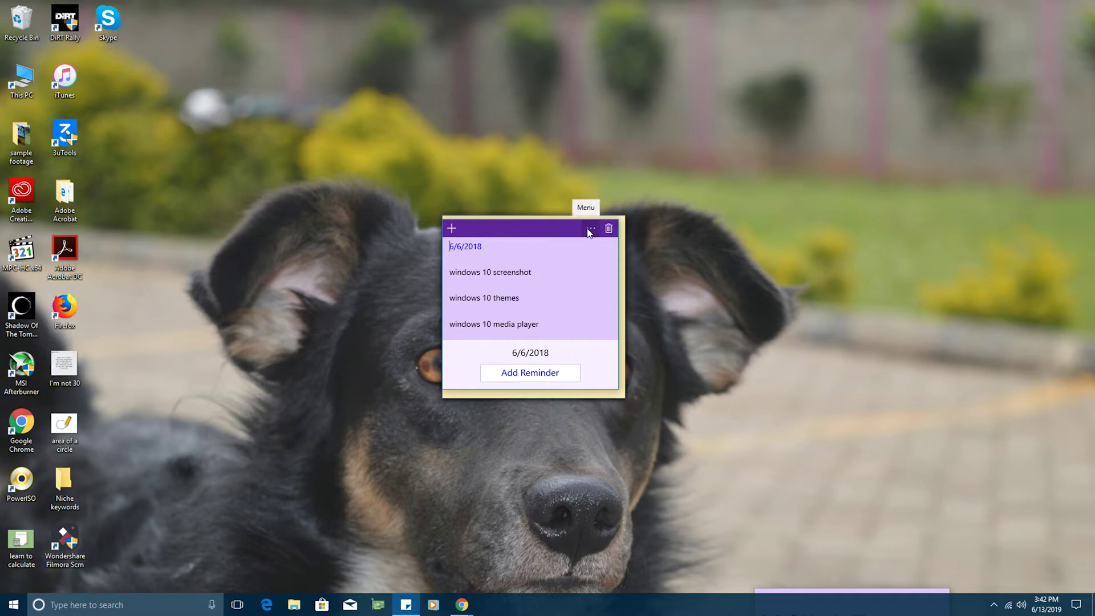
Drag the purple list note up and right, clear of the yellow $MSFT note.
drag(533, 232, 860, 130)
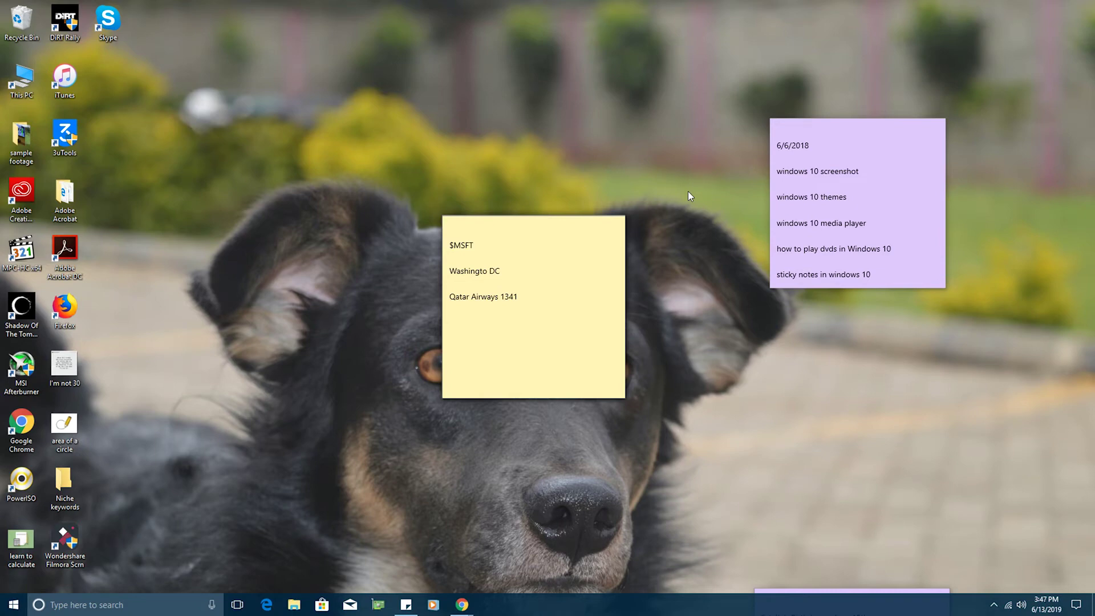
Switch Enable insights on in Sticky Notes settings from the yellow note, then close Settings.
mouse_move(596, 220)
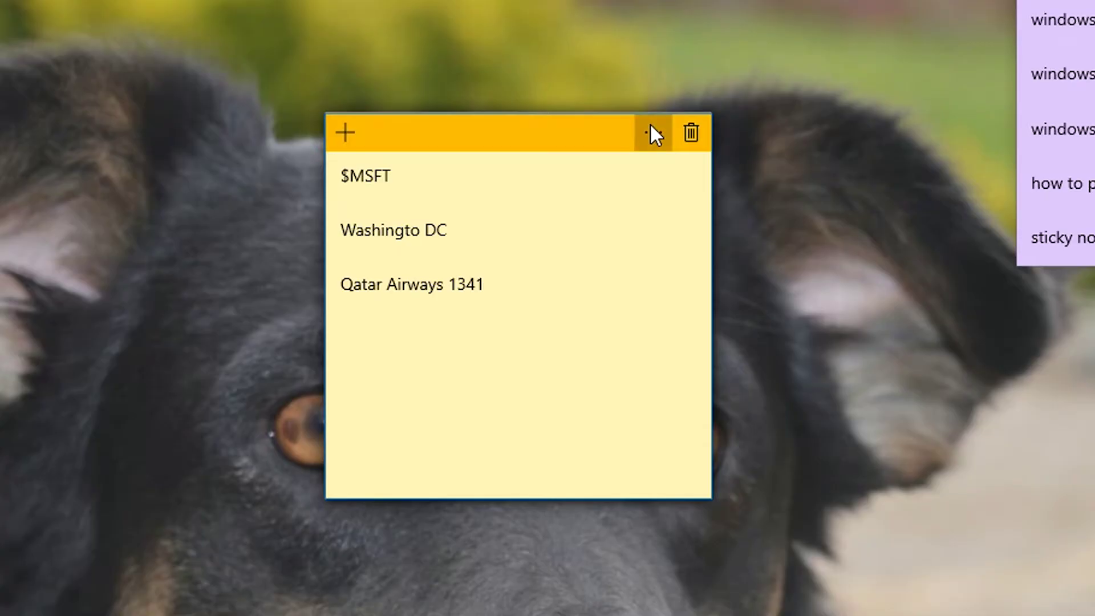
click(651, 127)
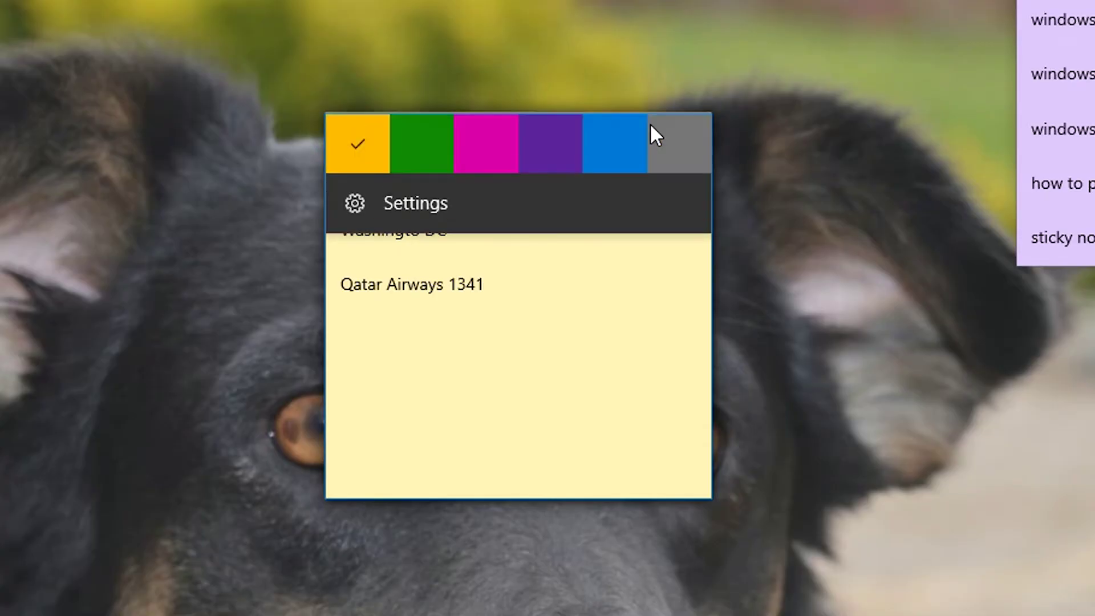
click(402, 208)
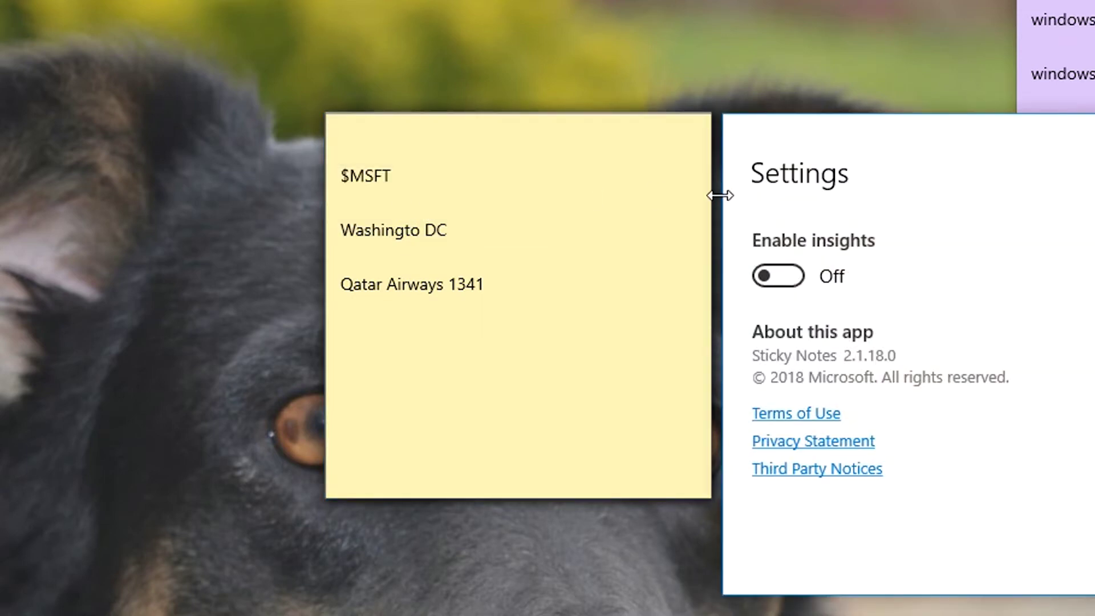
click(764, 279)
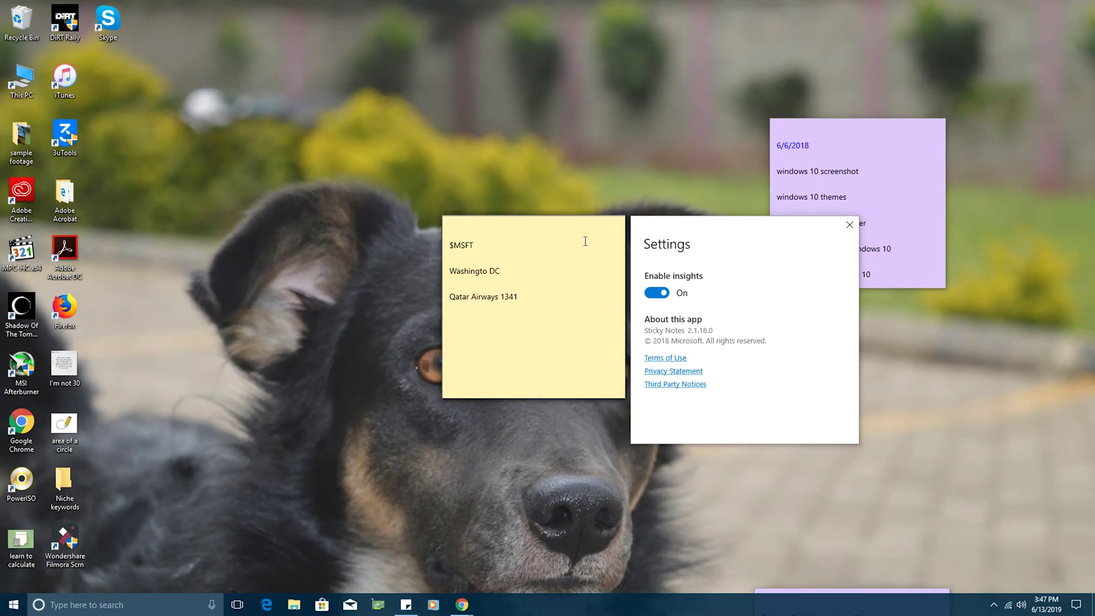
click(586, 256)
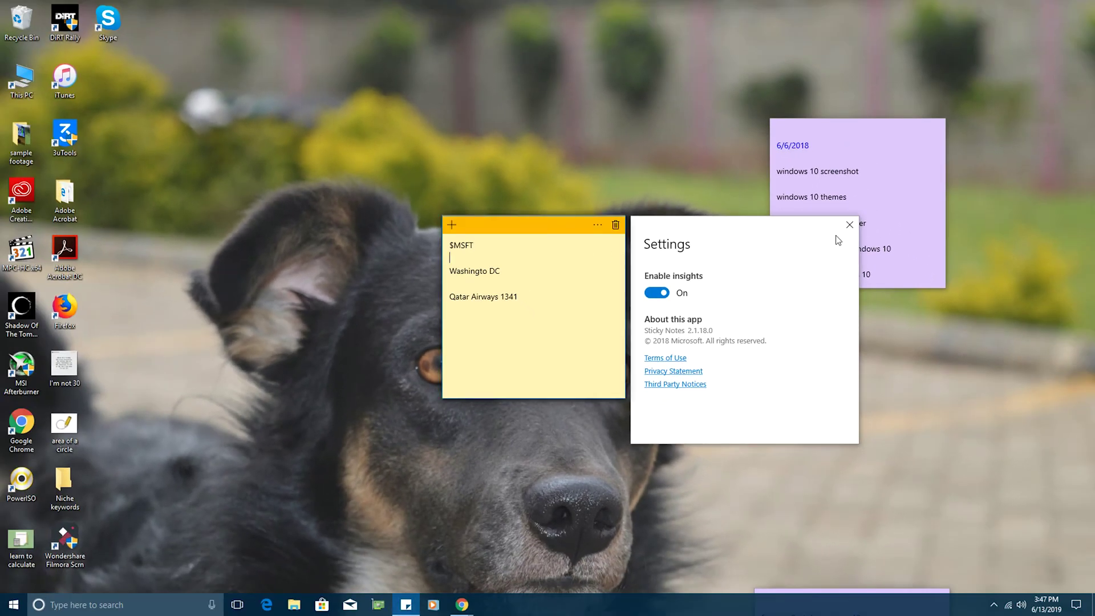
click(849, 224)
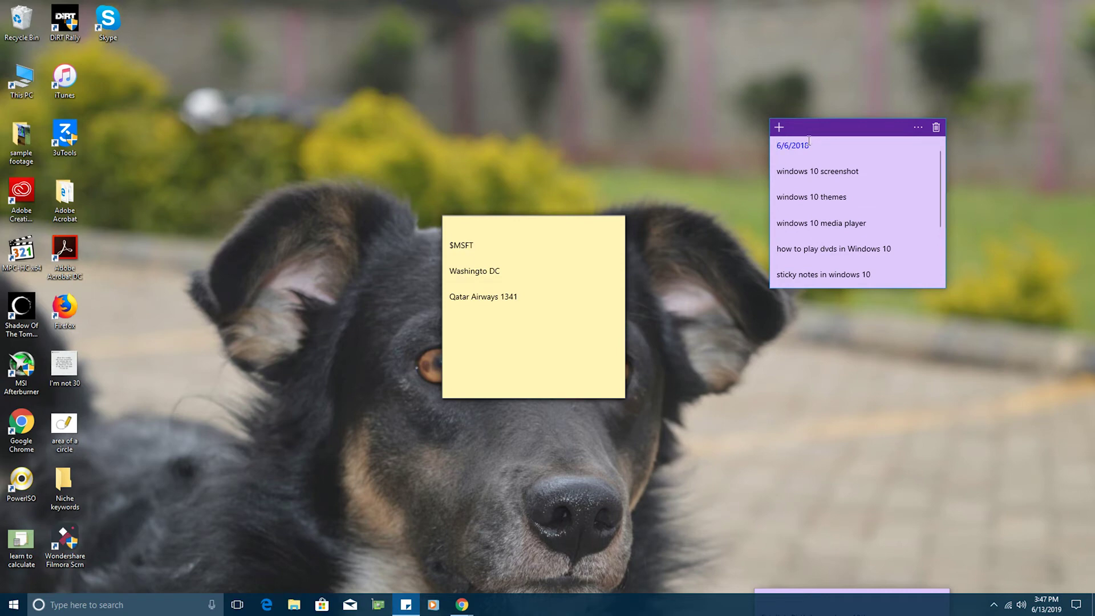
Add a new birthday line dated 19th June at the end of the yellow note.
click(537, 296)
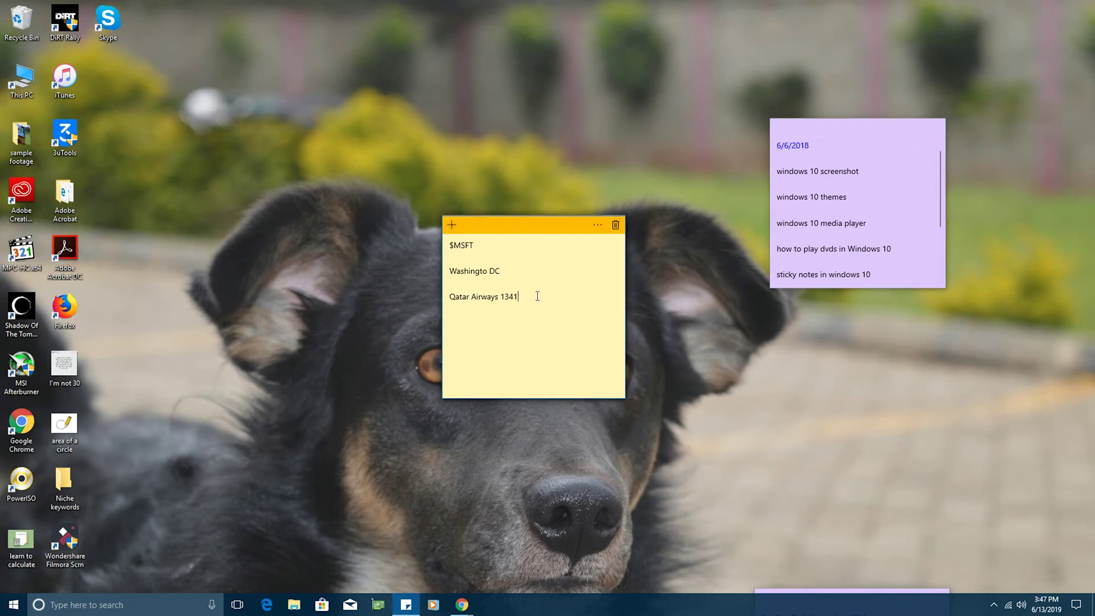
key(Return)
text(estelle's Birthday !9th June)
double_click(66, 316)
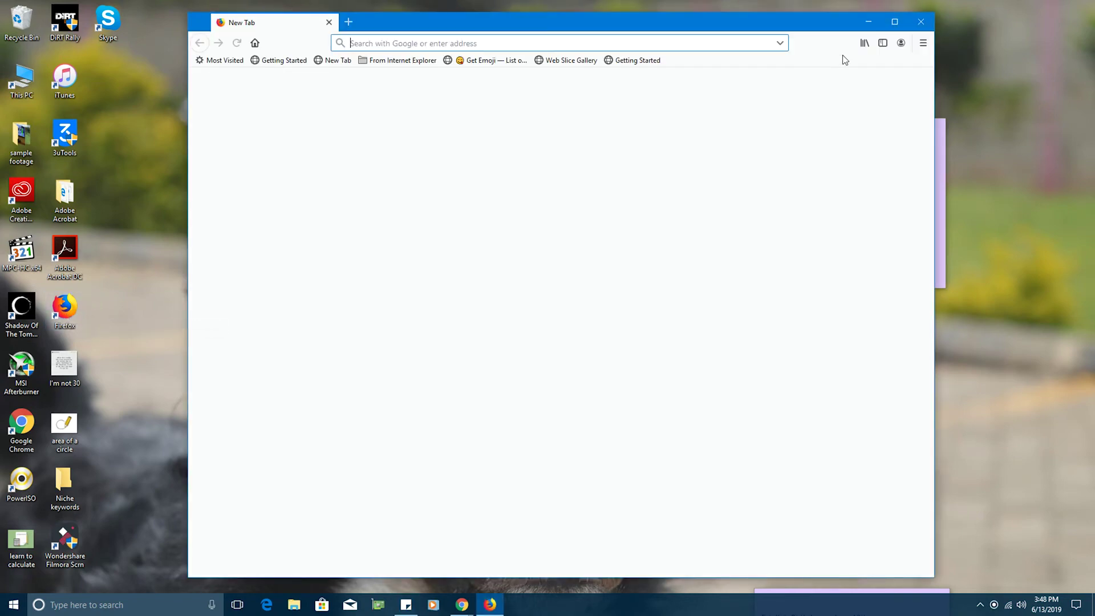
click(915, 23)
Shift the purple note aside and select the 19th June date to show its reminder option.
mouse_move(492, 224)
mouse_down()
mouse_move(669, 133)
mouse_move(493, 224)
mouse_up()
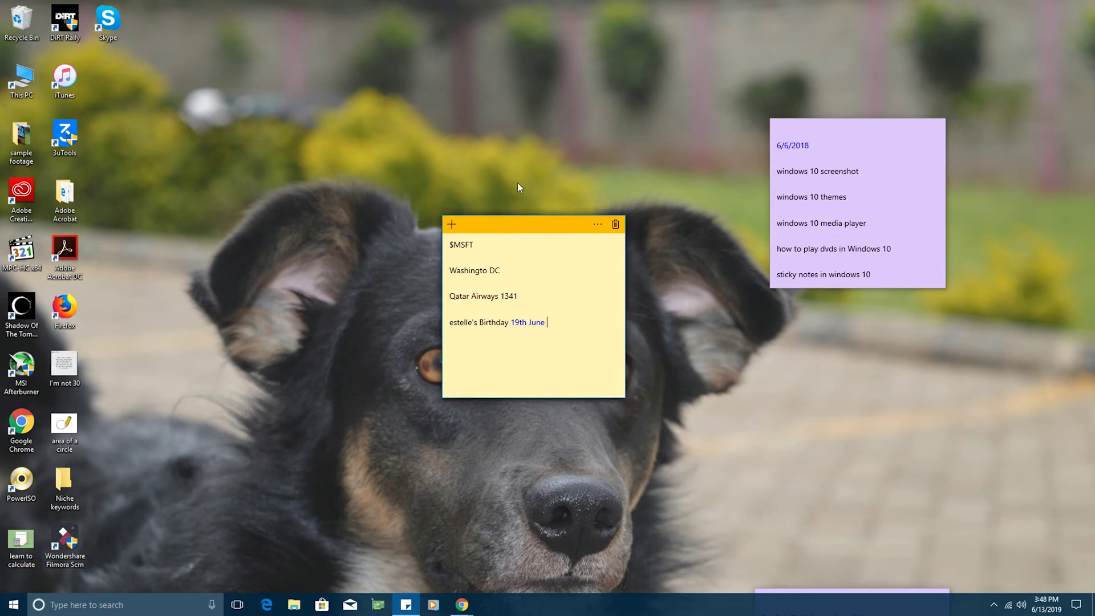
click(887, 129)
drag(843, 131, 516, 223)
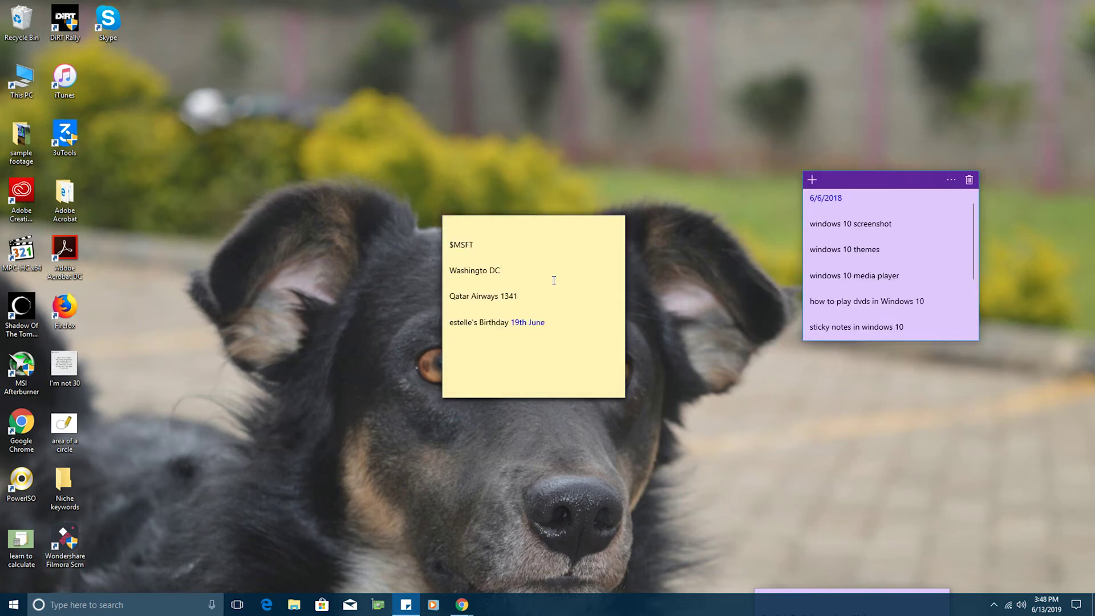
click(547, 324)
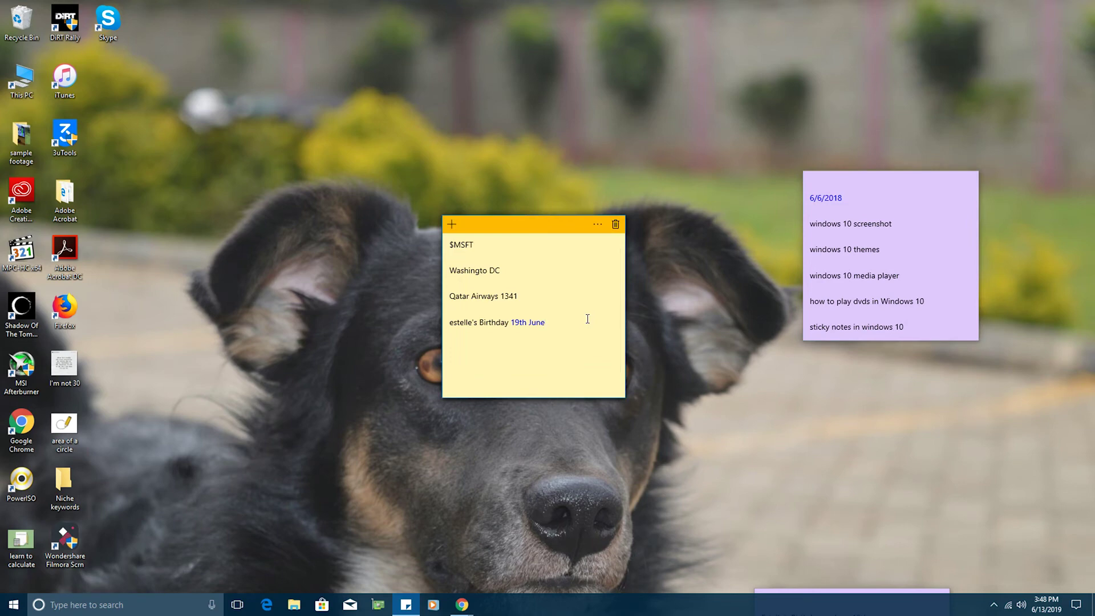
click(529, 325)
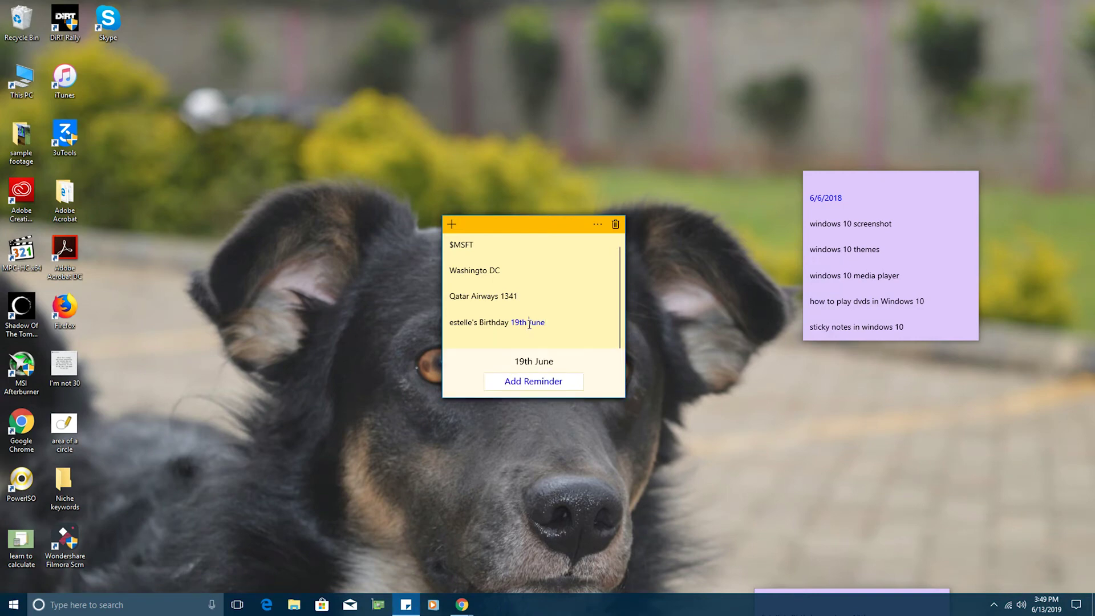
Save a one-time 8:00 AM Cortana reminder for Wednesday, June 19, then begin a number line.
click(529, 381)
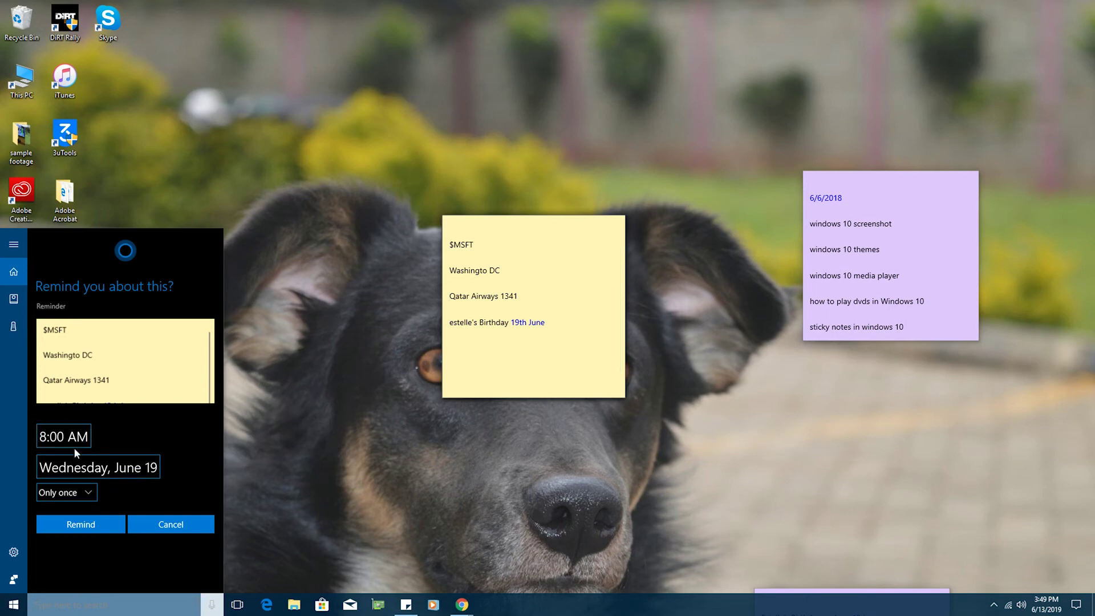
click(87, 493)
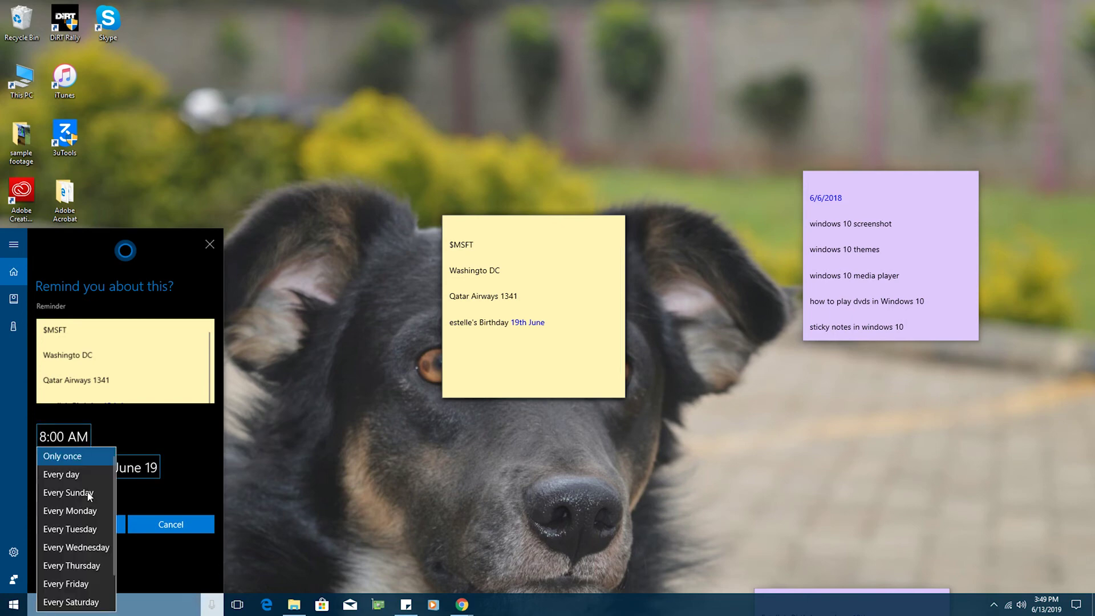
key(Escape)
click(89, 524)
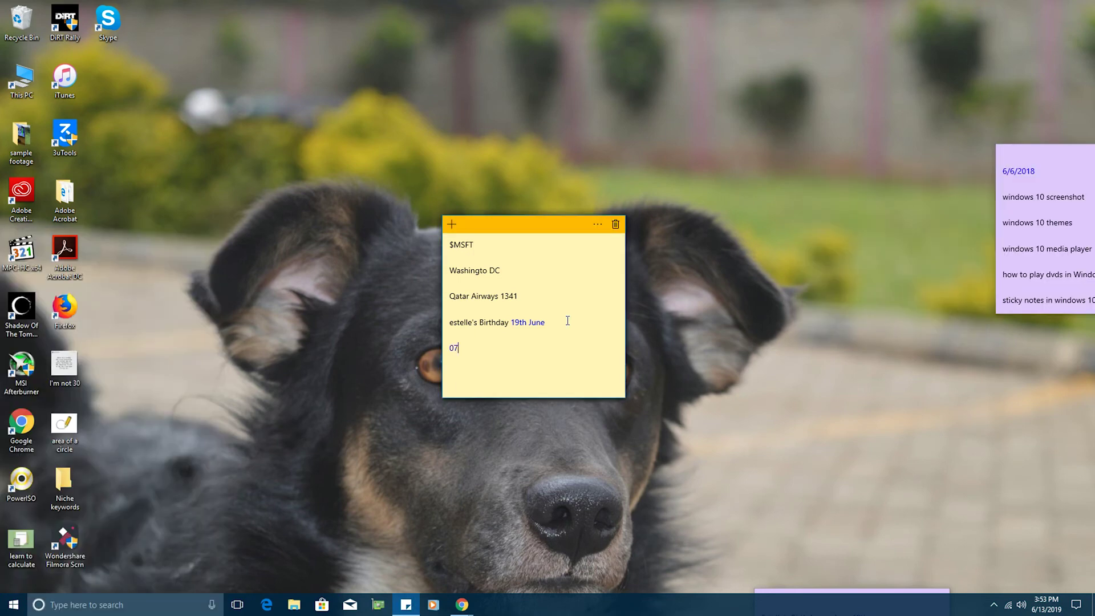
text(36)
Finish the phone number, try its Call action, and dismiss the app chooser.
text(632098)
click(474, 347)
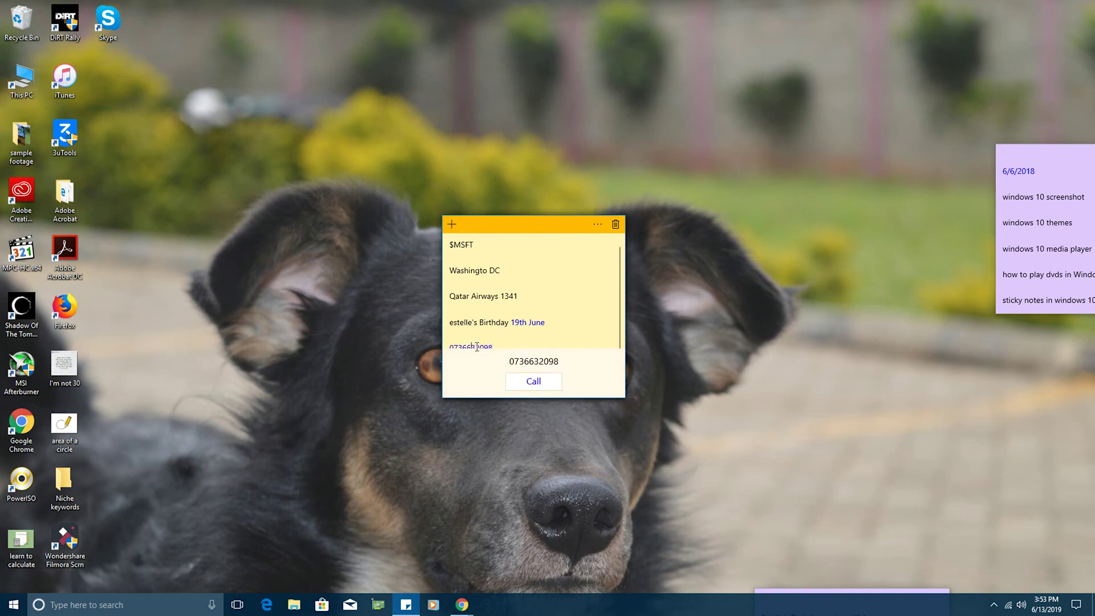
click(540, 381)
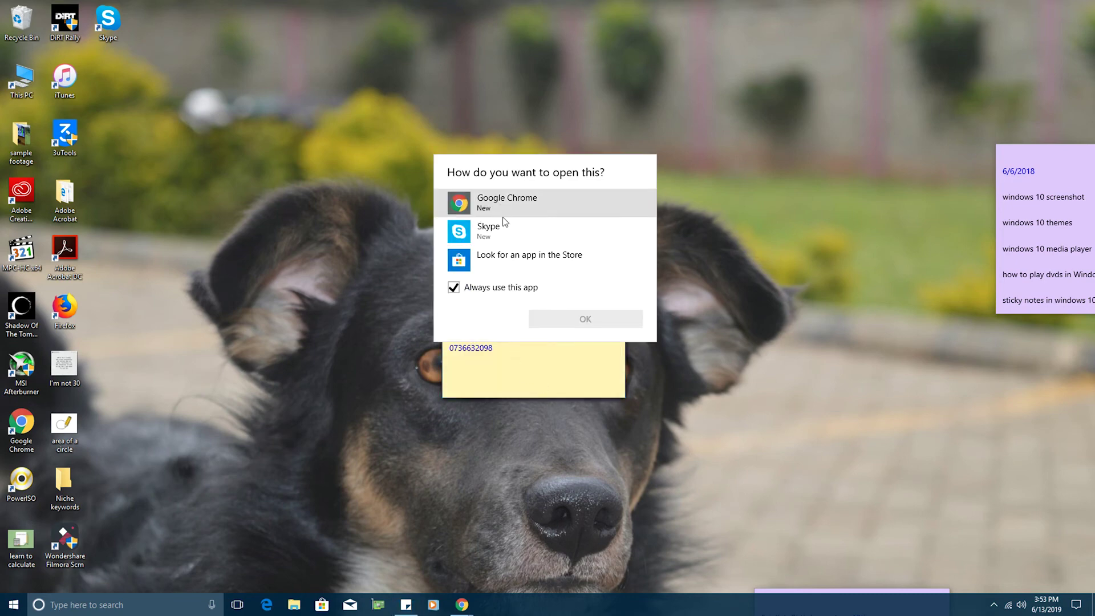
click(688, 284)
click(471, 347)
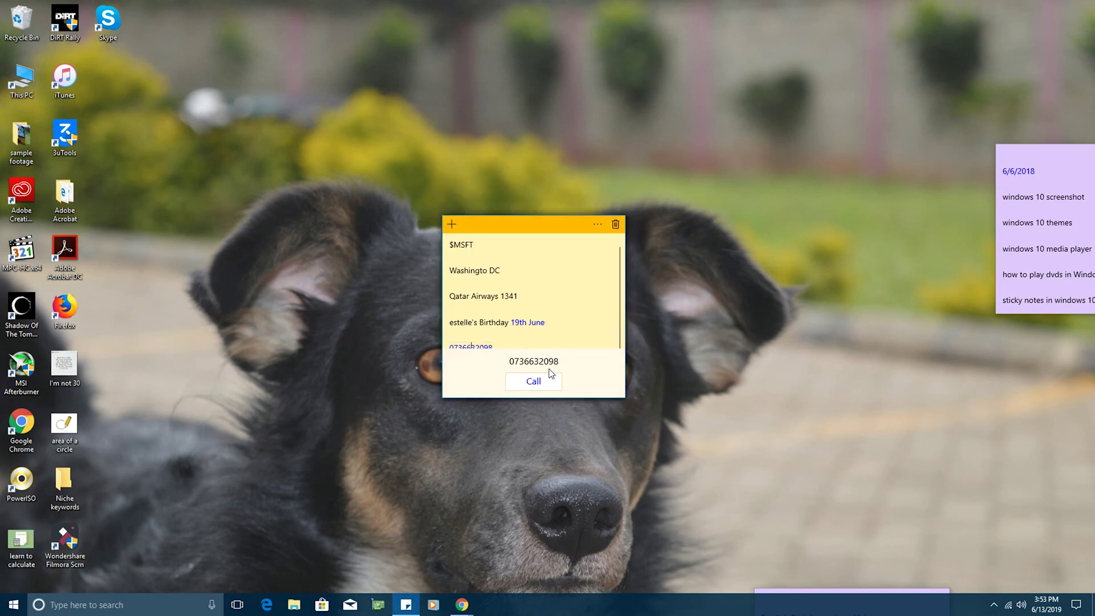
click(526, 349)
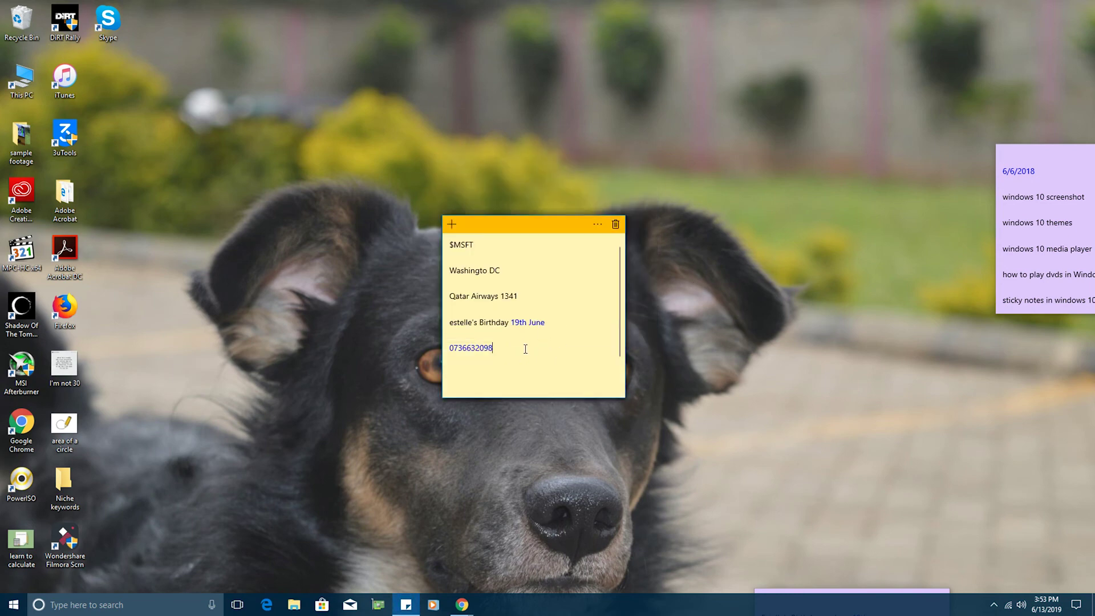
Add webproeducation.org to the note and open the link in Firefox.
text(webproeducation.org)
click(489, 377)
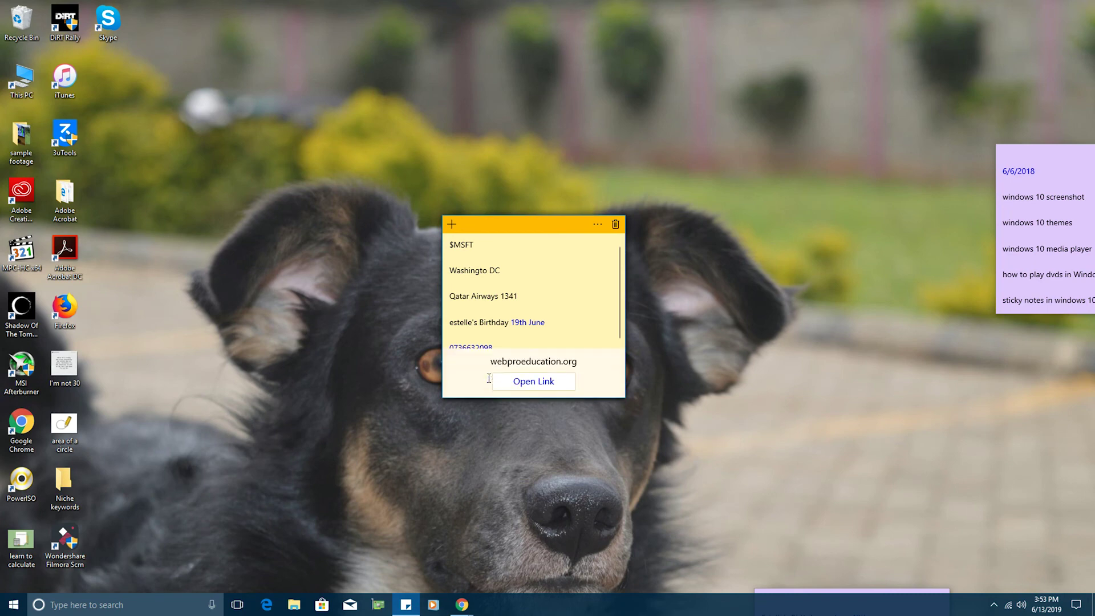
click(519, 378)
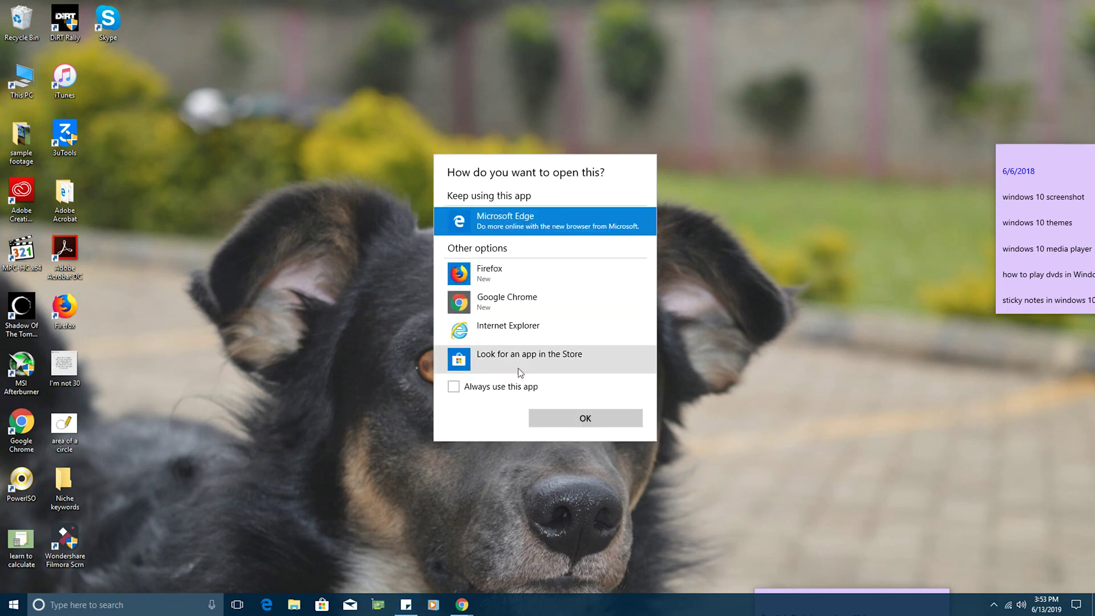
click(478, 274)
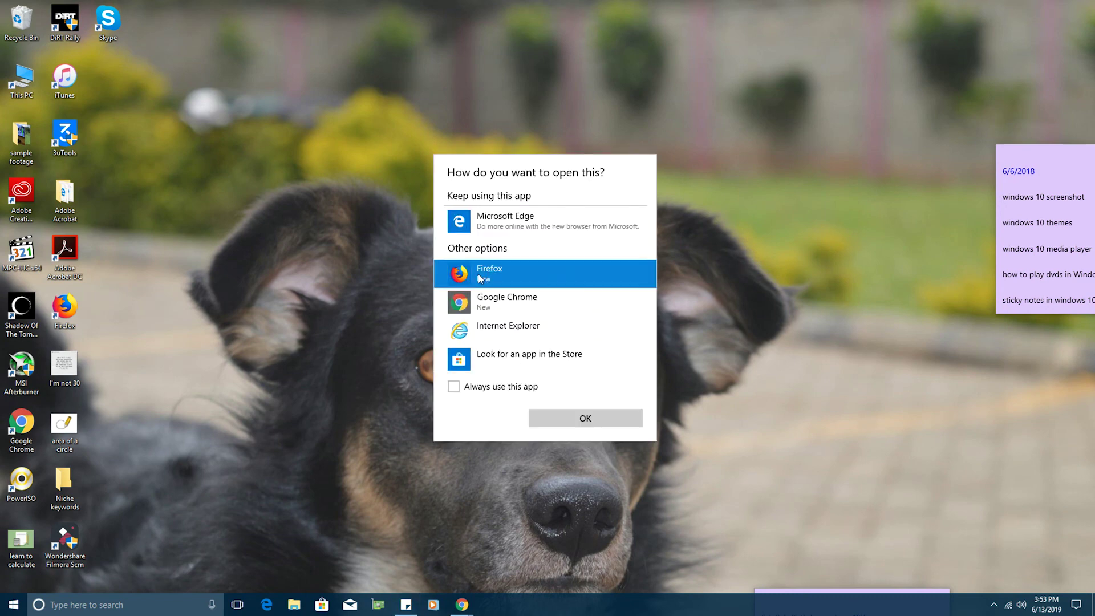